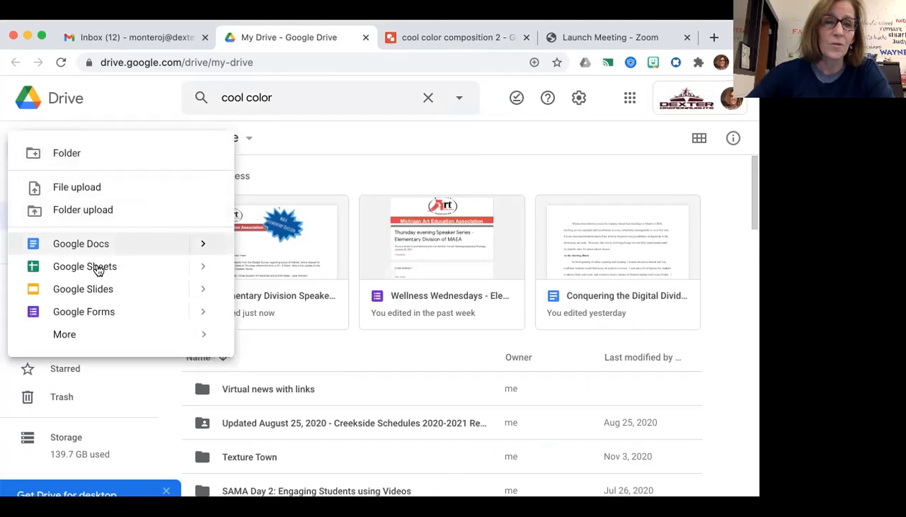
# - Create a new Google Drawings file from Drive and name it "Blue"
pyautogui.moveTo(161, 341)
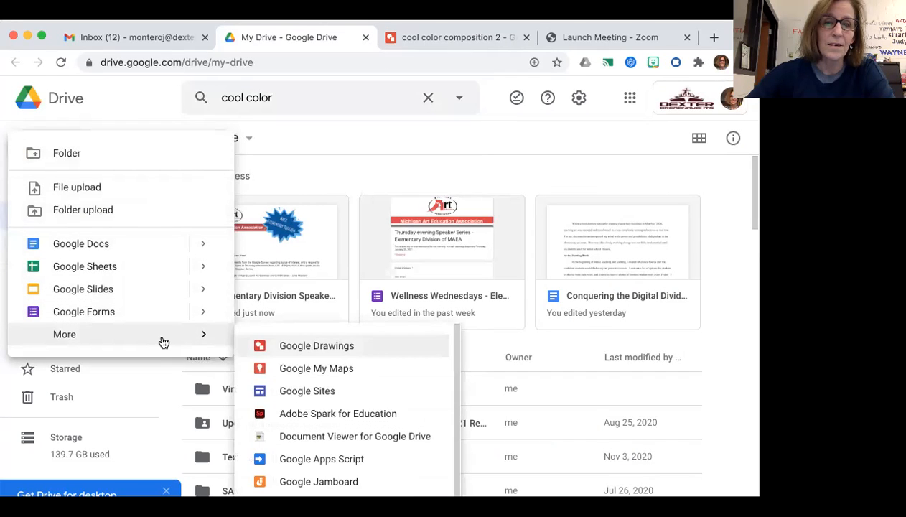
pyautogui.click(289, 348)
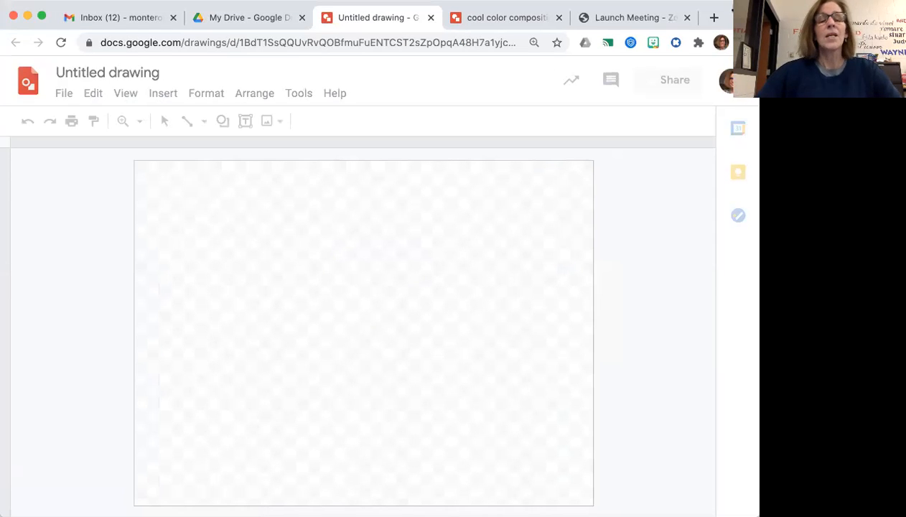
pyautogui.click(162, 73)
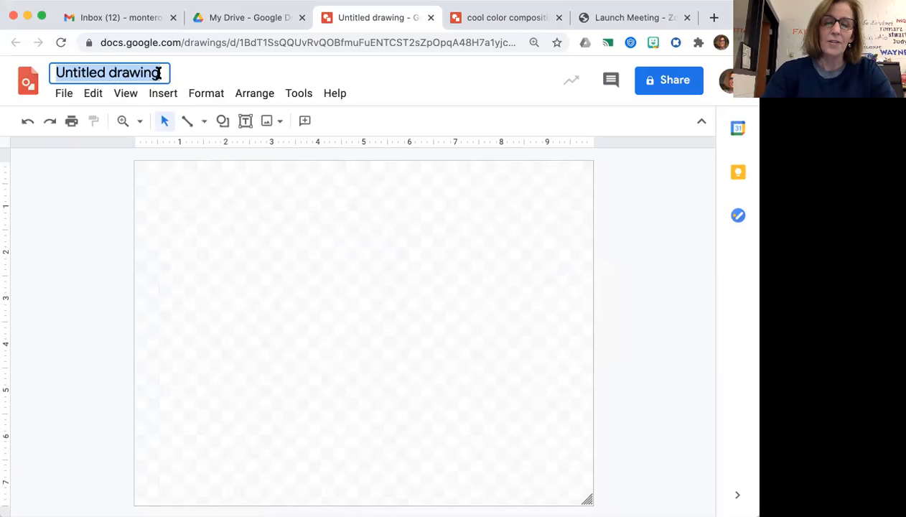
pyautogui.write('Blue')
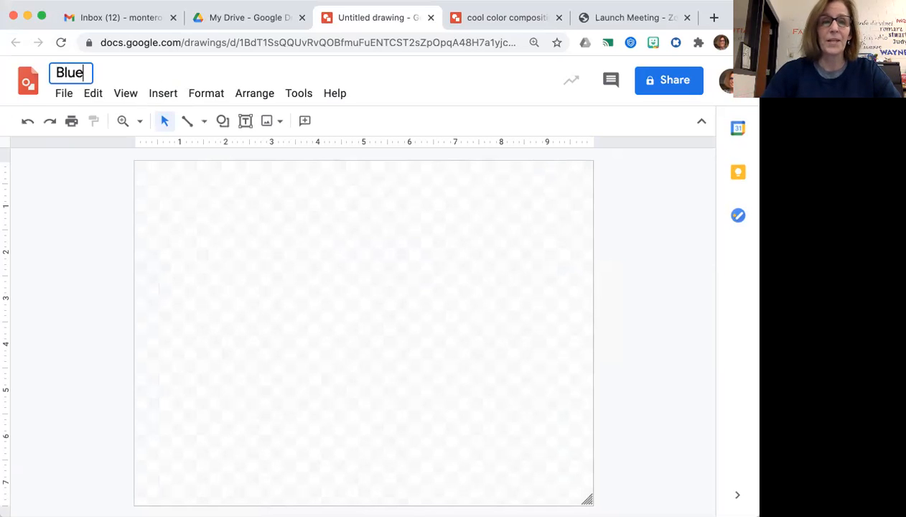
pyautogui.press('Return')
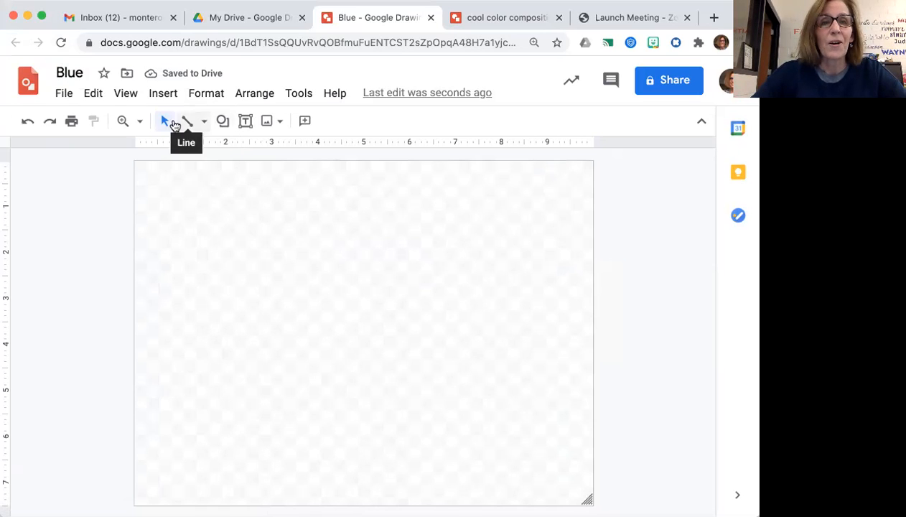
# - Draw a tall, narrow ellipse about 0.8 by 3.1 inches in the upper half of the canvas, left of centre
pyautogui.click(222, 121)
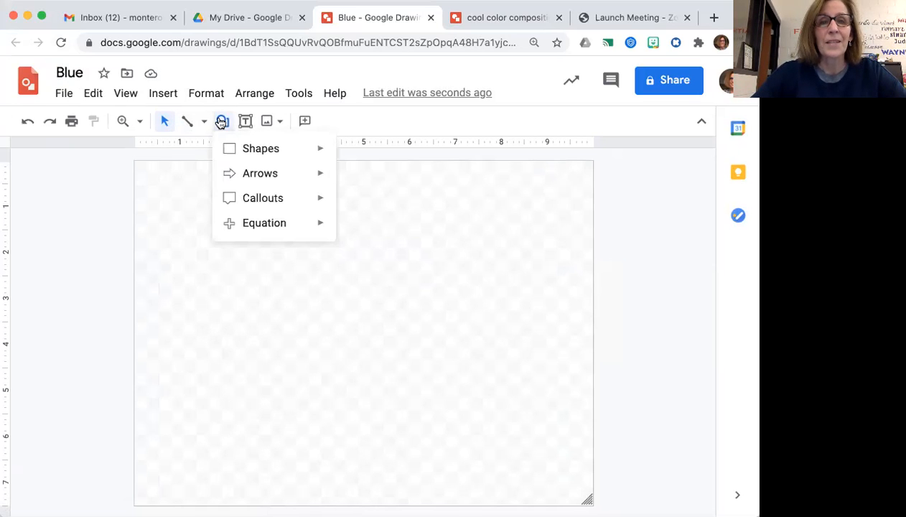
pyautogui.moveTo(231, 154)
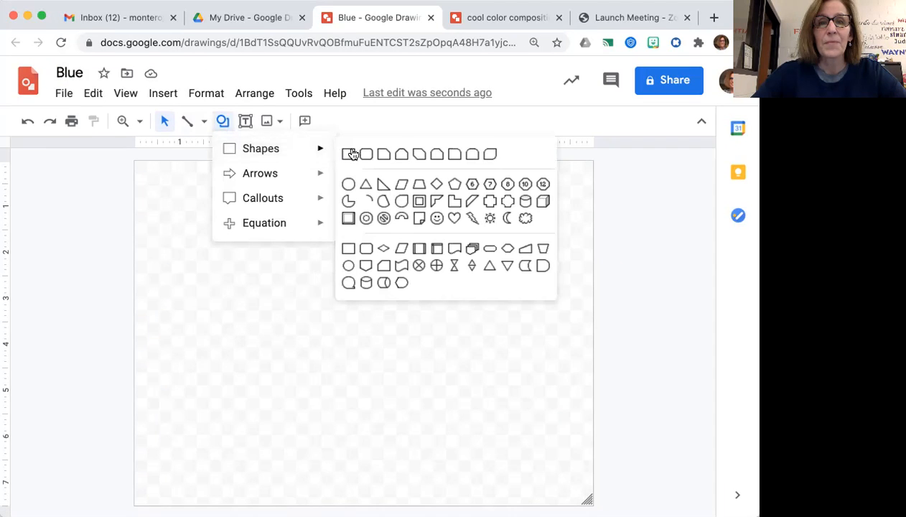
pyautogui.click(349, 185)
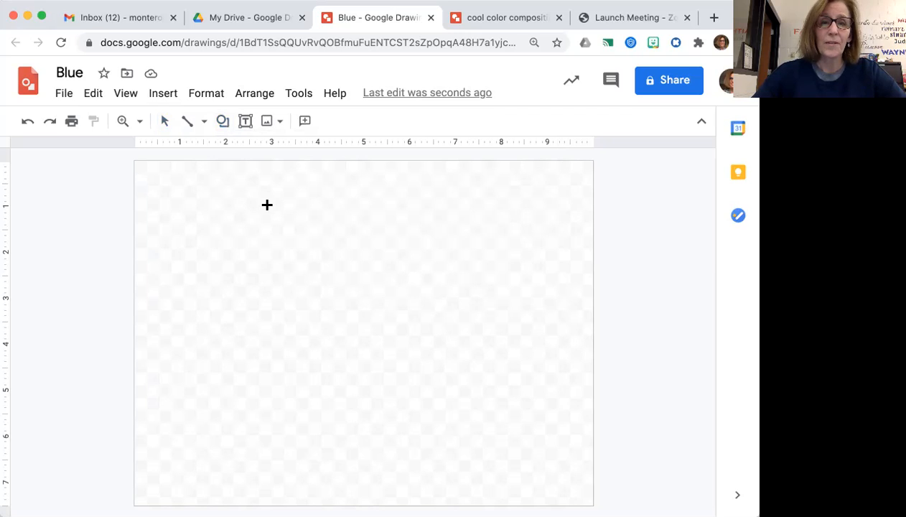
pyautogui.moveTo(267, 205); pyautogui.dragTo(306, 347)
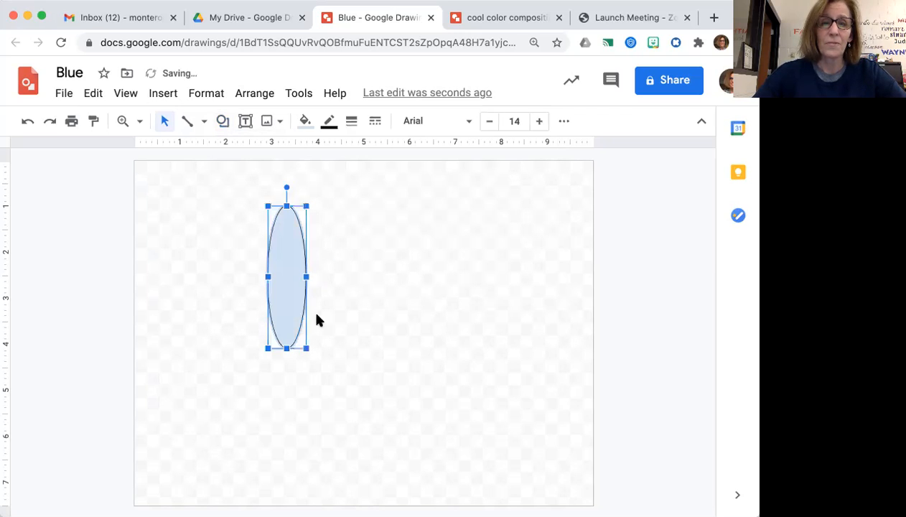
# - Draw a circle about 2 inches in diameter to the right of the narrow ellipse
pyautogui.moveTo(386, 209); pyautogui.dragTo(468, 279)
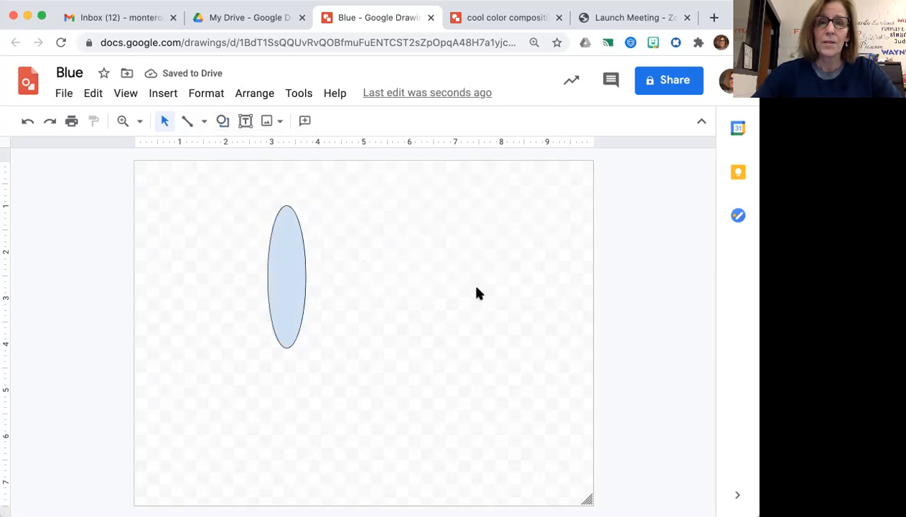
pyautogui.click(223, 120)
pyautogui.moveTo(313, 147)
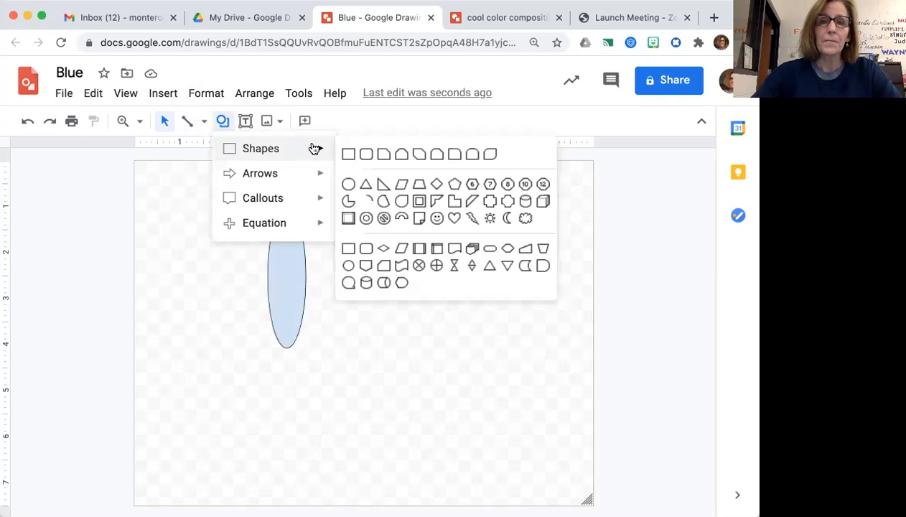
pyautogui.click(349, 184)
pyautogui.moveTo(394, 213); pyautogui.dragTo(486, 291)
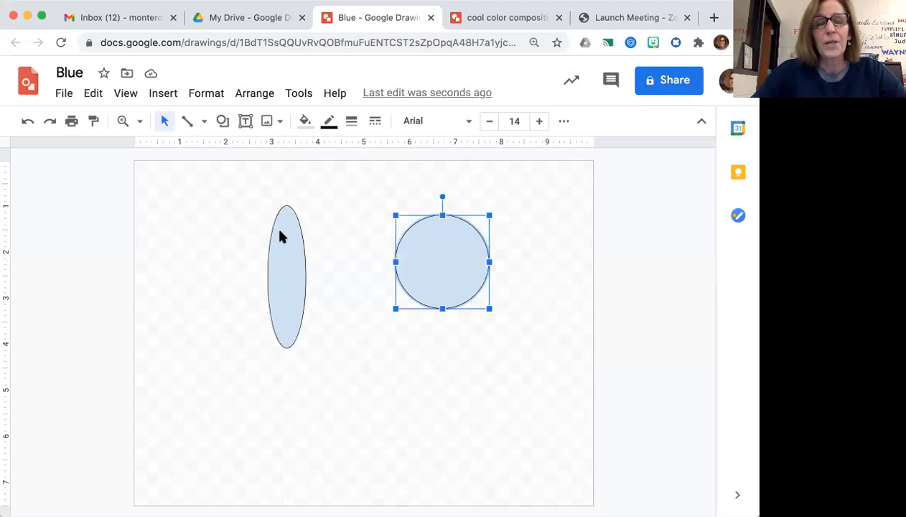
# - Make the narrow ellipse's border transparent and deselect the shape
pyautogui.click(283, 249)
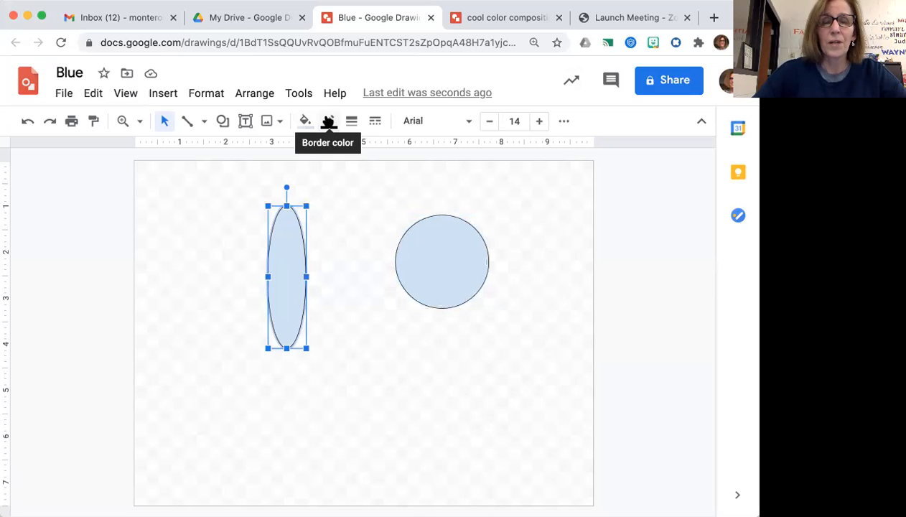
pyautogui.click(327, 122)
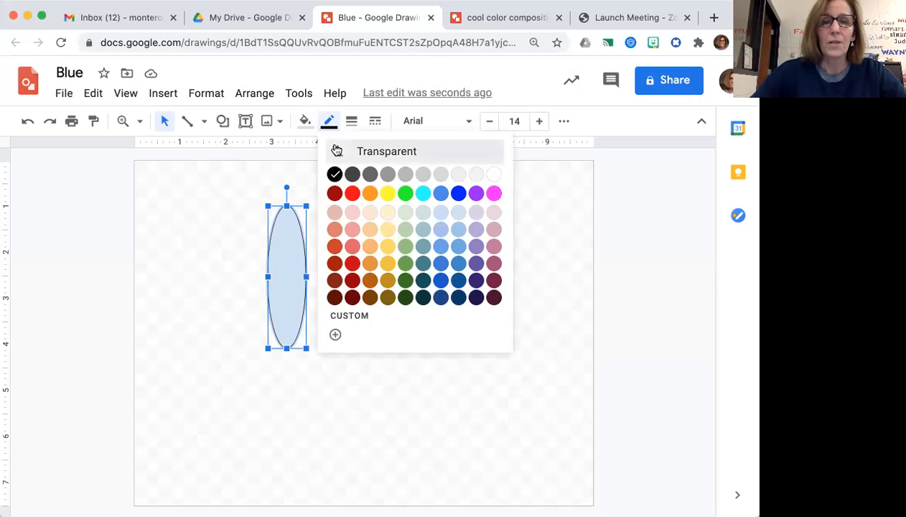
pyautogui.click(337, 151)
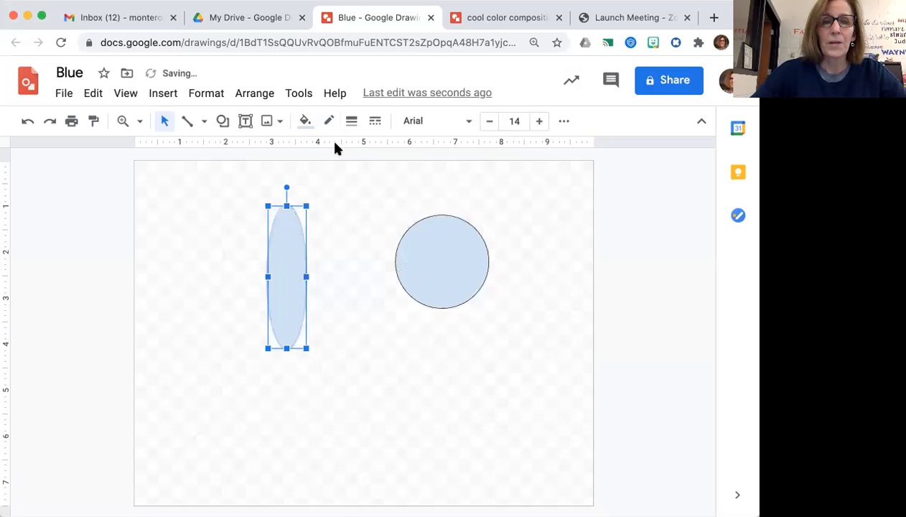
pyautogui.click(334, 186)
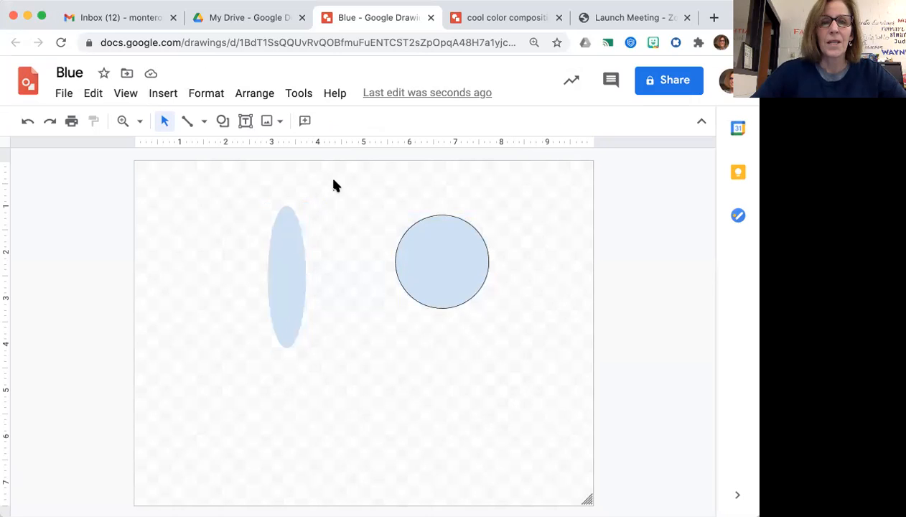
# - Give the circle a transparent border and a solid medium blue fill
pyautogui.click(443, 240)
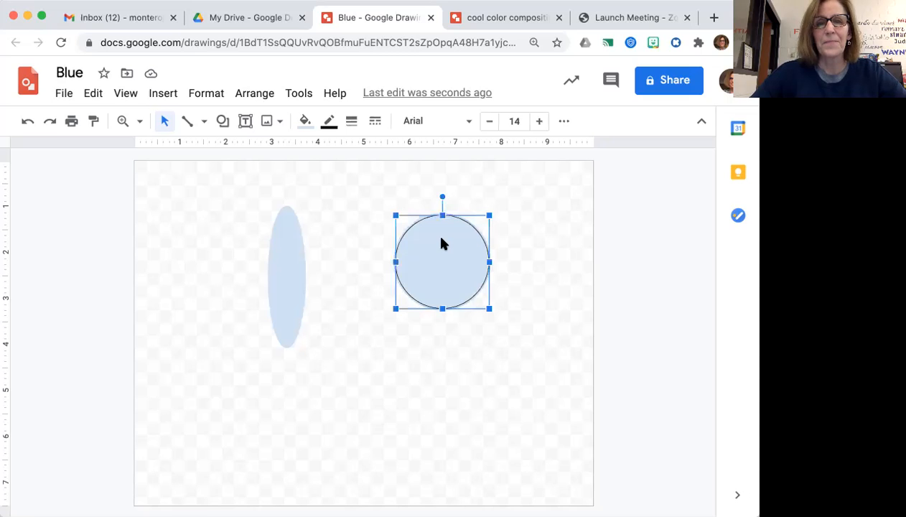
pyautogui.click(330, 123)
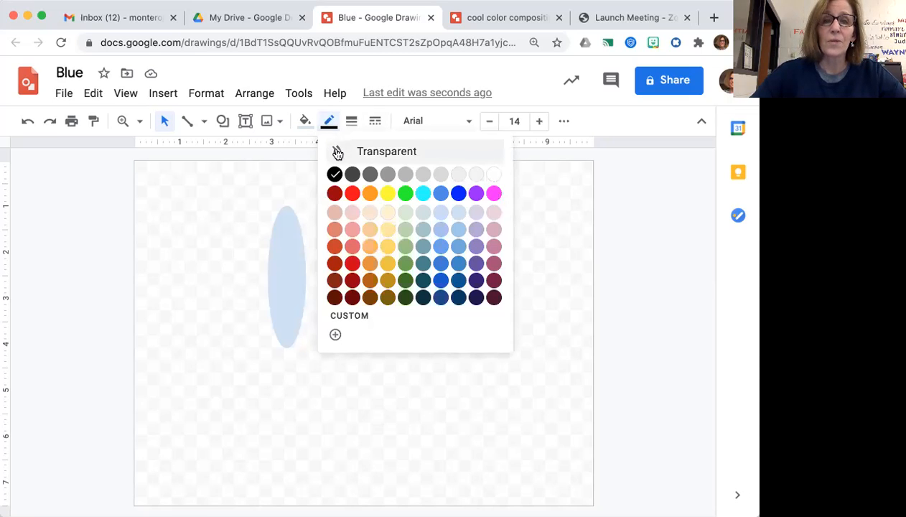
pyautogui.click(335, 150)
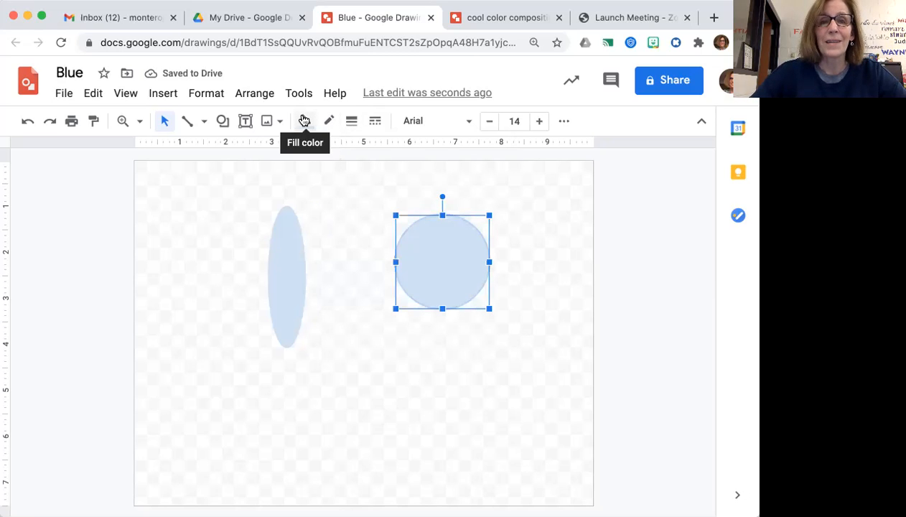
pyautogui.click(305, 121)
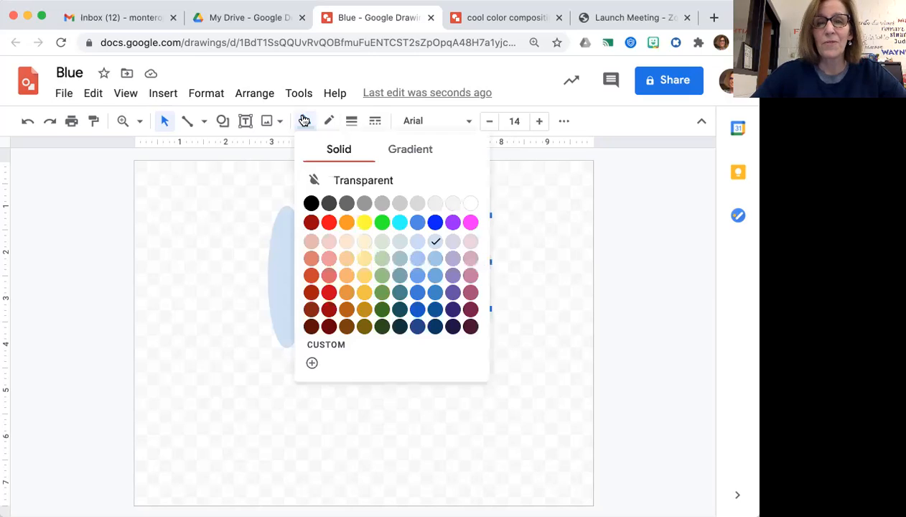
pyautogui.click(434, 291)
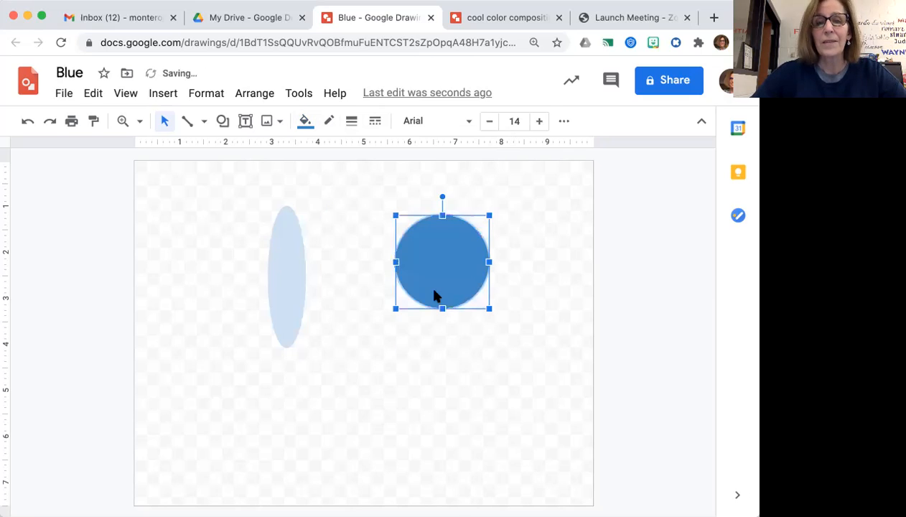
pyautogui.click(527, 207)
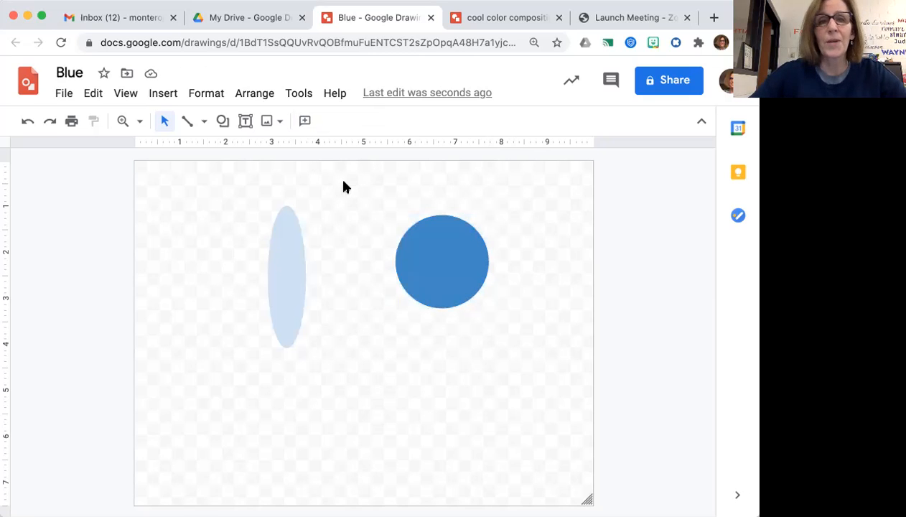
# - Draw a very narrow triangle about 0.4 inches wide and 4 inches tall to the left of the ellipse
pyautogui.click(223, 121)
pyautogui.moveTo(263, 148)
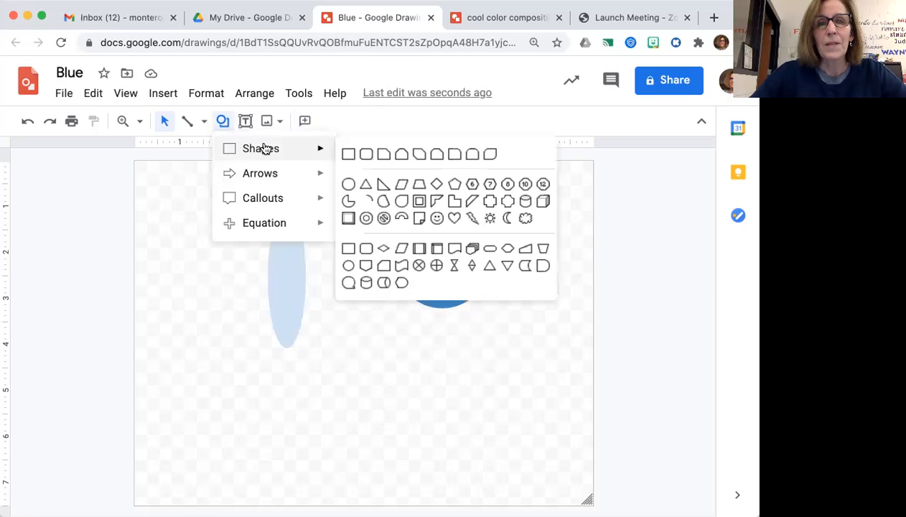
pyautogui.click(366, 183)
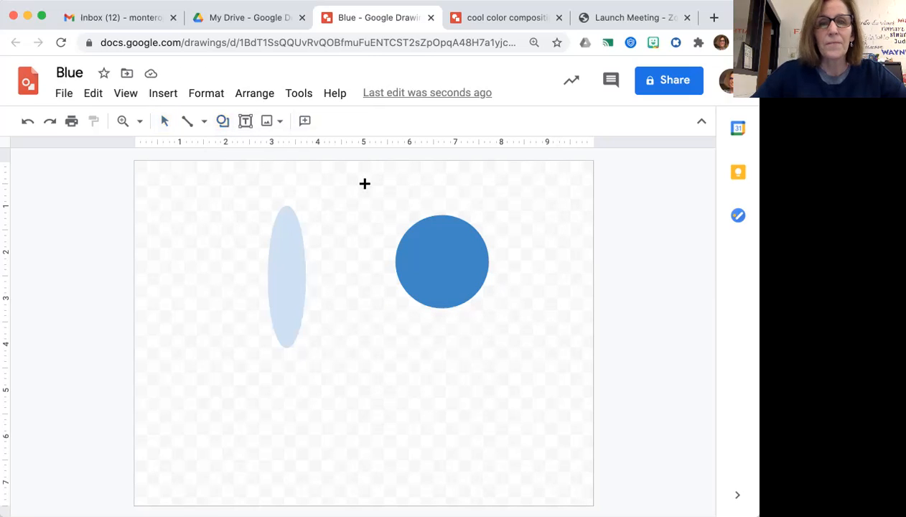
pyautogui.moveTo(187, 224); pyautogui.dragTo(204, 406)
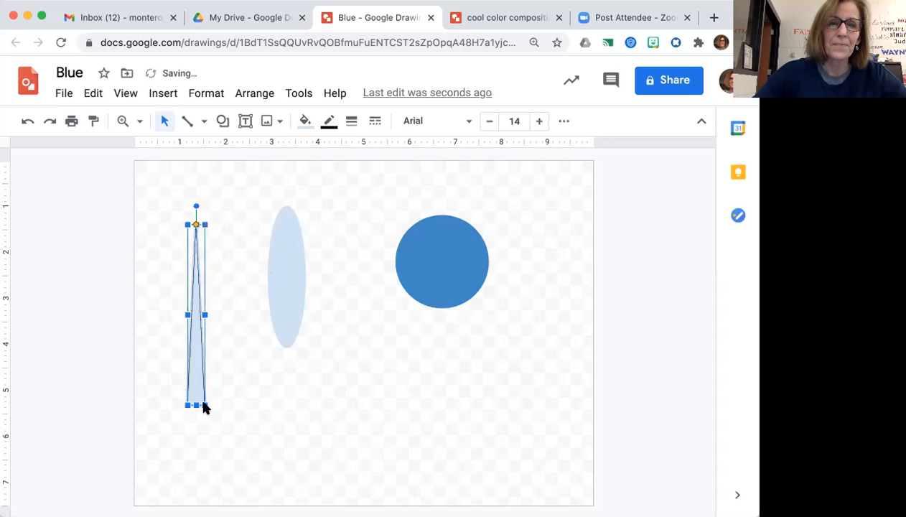
# - Give the narrow triangle a transparent border and a solid dark navy blue fill
pyautogui.click(328, 122)
pyautogui.click(336, 150)
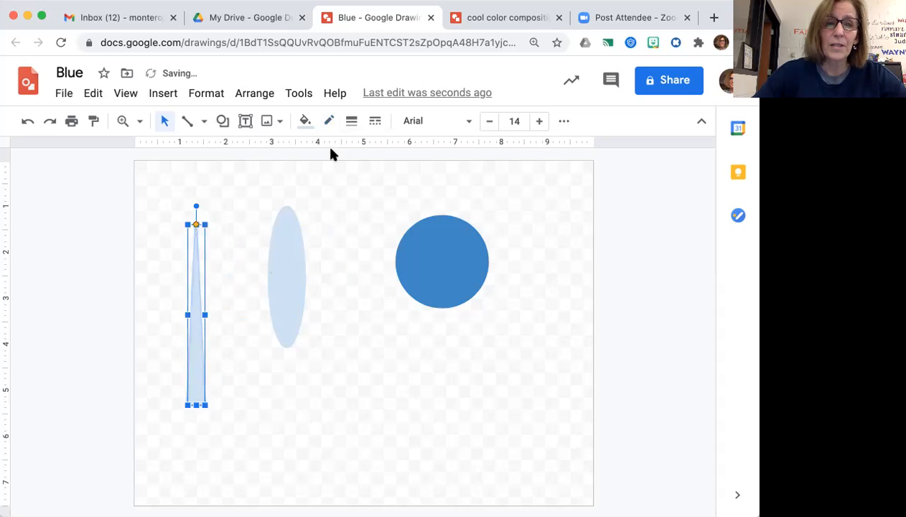
pyautogui.click(305, 122)
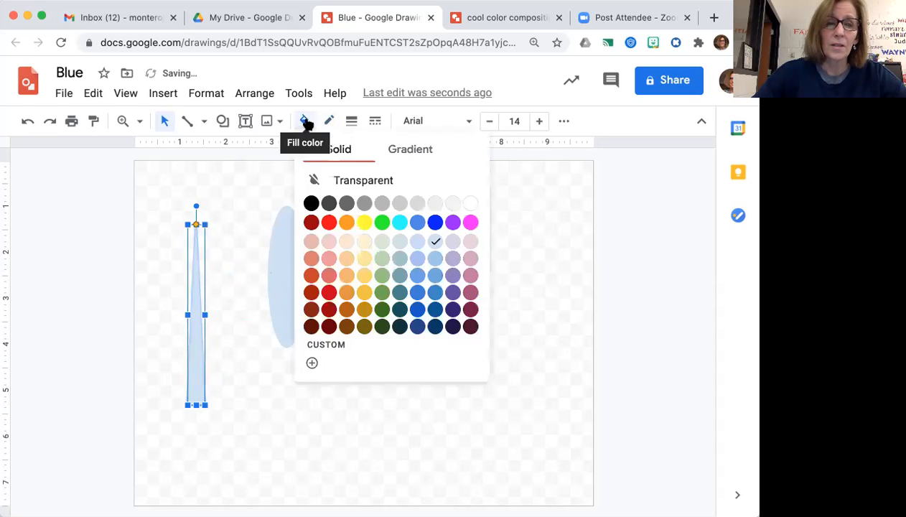
pyautogui.click(418, 327)
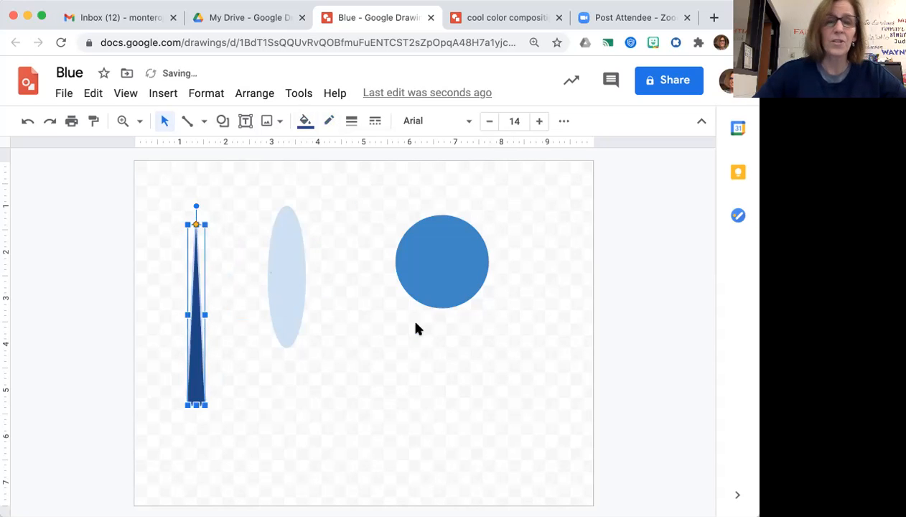
pyautogui.click(230, 182)
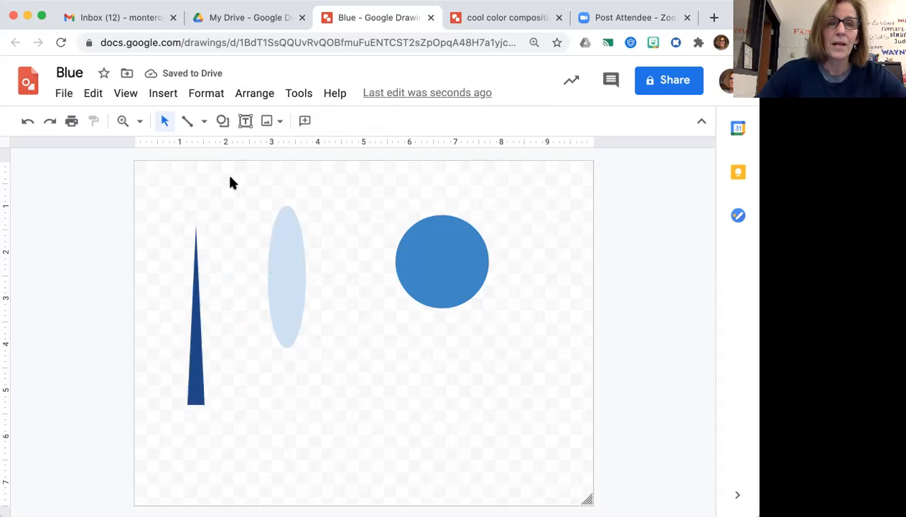
# - Draw a wide rectangle about 4.3 by 1.1 inches below the circle
pyautogui.click(222, 122)
pyautogui.moveTo(241, 151)
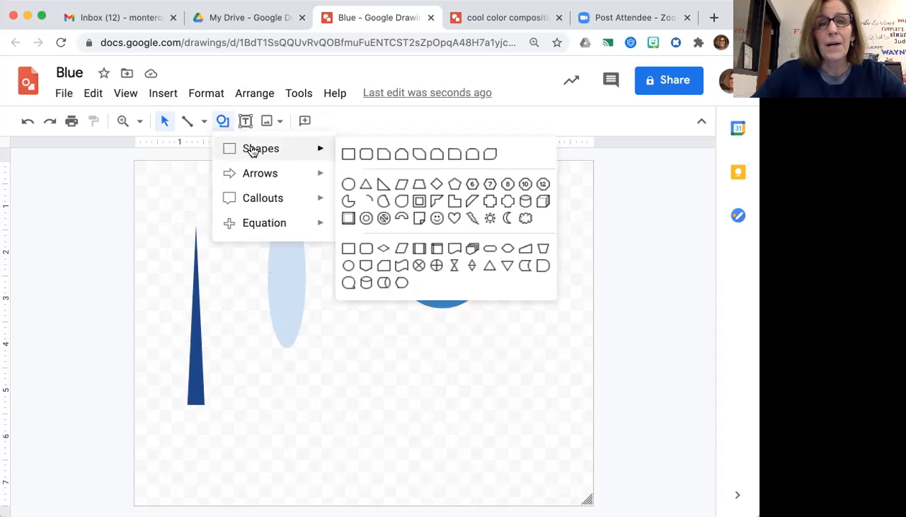
pyautogui.click(349, 154)
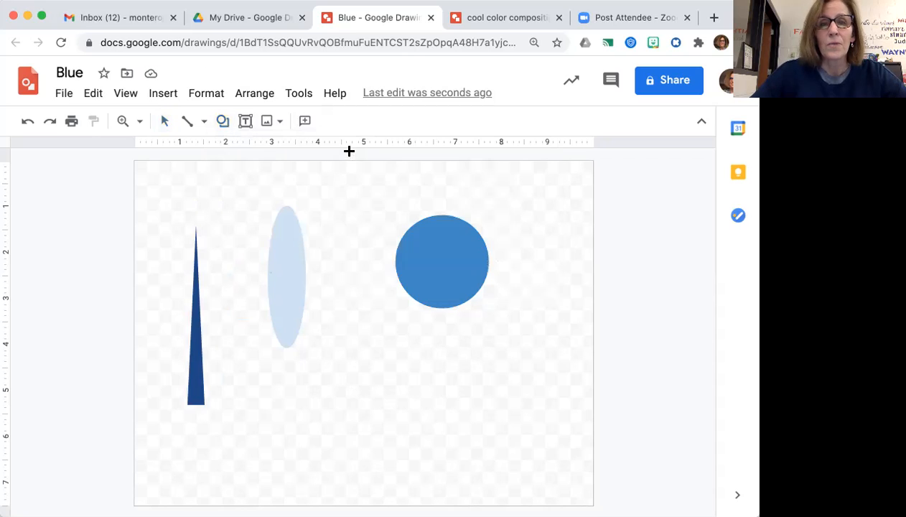
pyautogui.moveTo(352, 363); pyautogui.dragTo(548, 413)
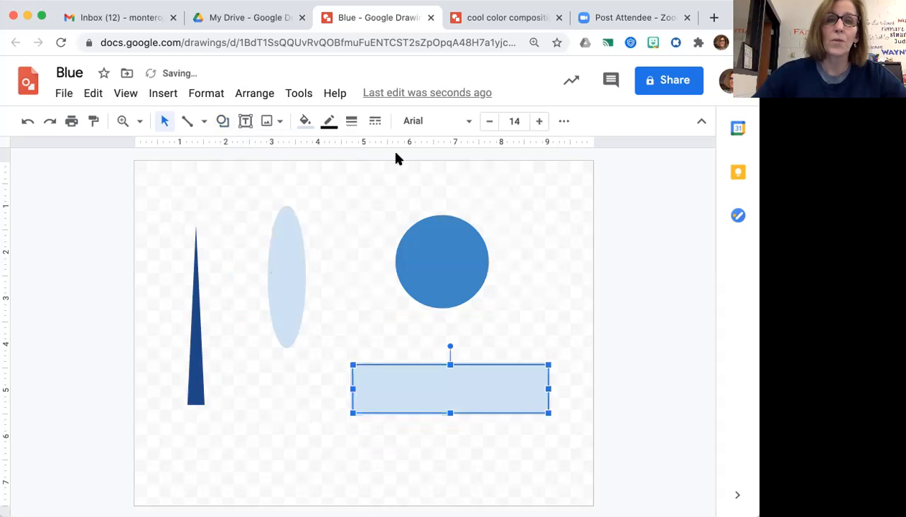
# - Give the rectangle a transparent border and a solid dark blue fill
pyautogui.click(328, 125)
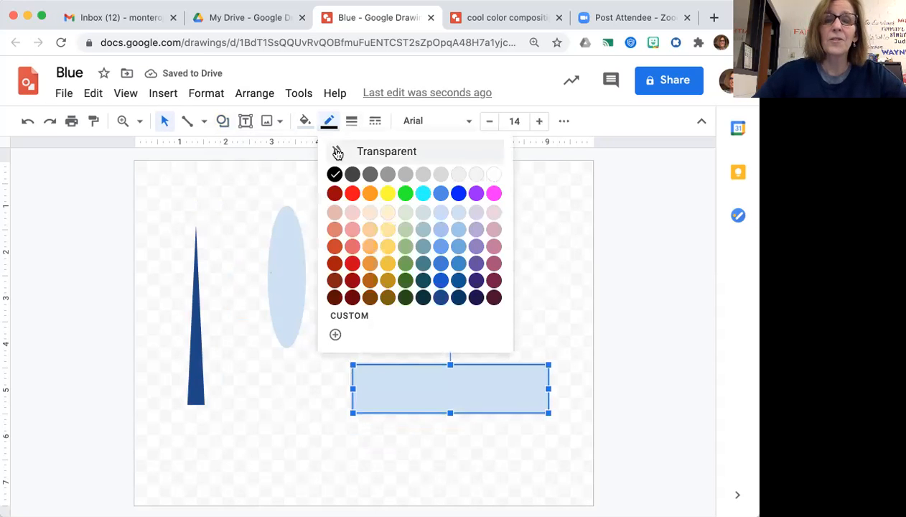
pyautogui.click(338, 151)
pyautogui.click(304, 123)
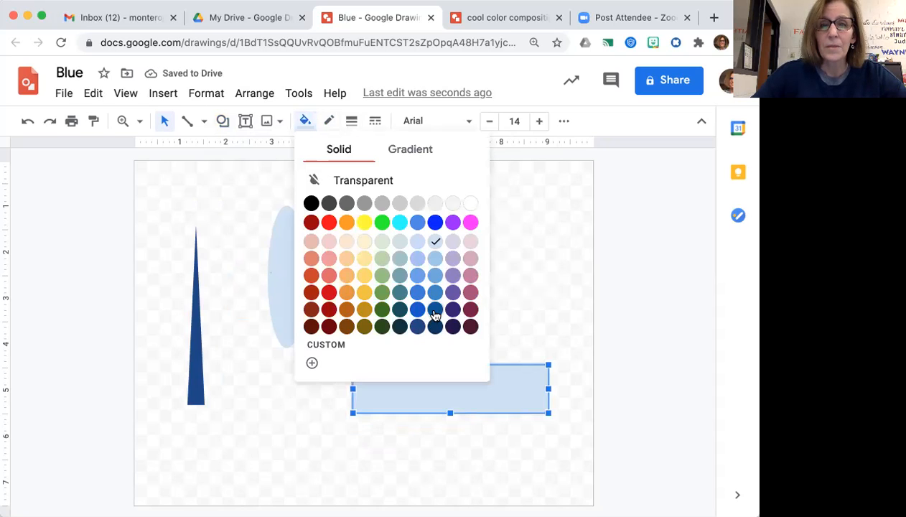
pyautogui.click(434, 310)
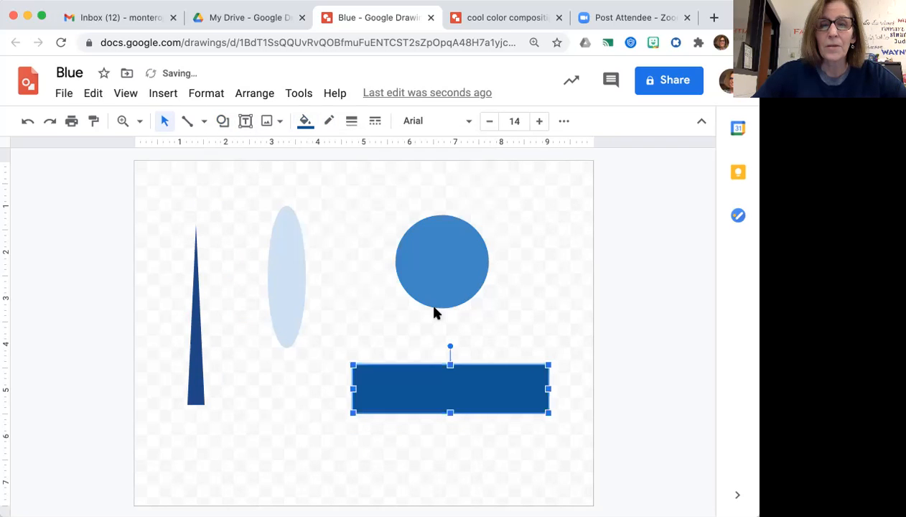
# - Move the light blue ellipse beside the narrow triangle and rotate it 90 degrees counterclockwise so it lies horizontally across the triangle's upper part
pyautogui.click(341, 194)
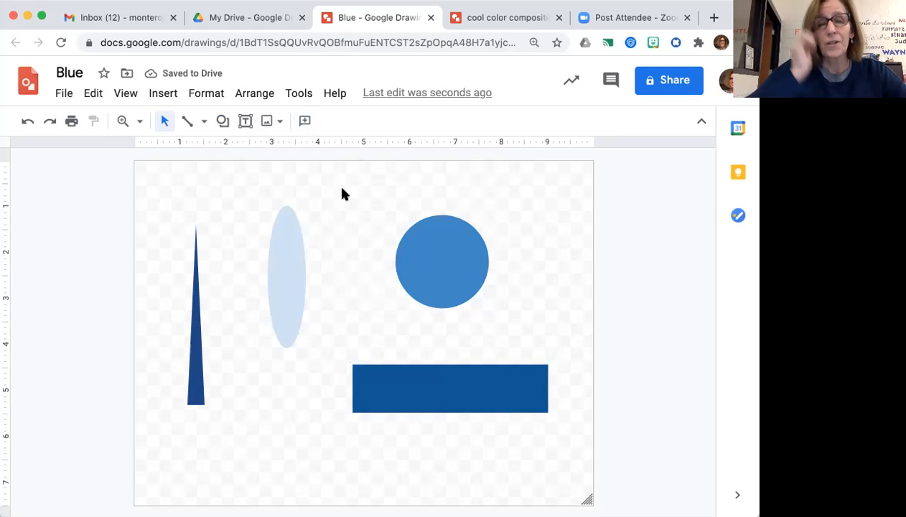
pyautogui.click(285, 265)
pyautogui.moveTo(276, 251); pyautogui.dragTo(245, 249)
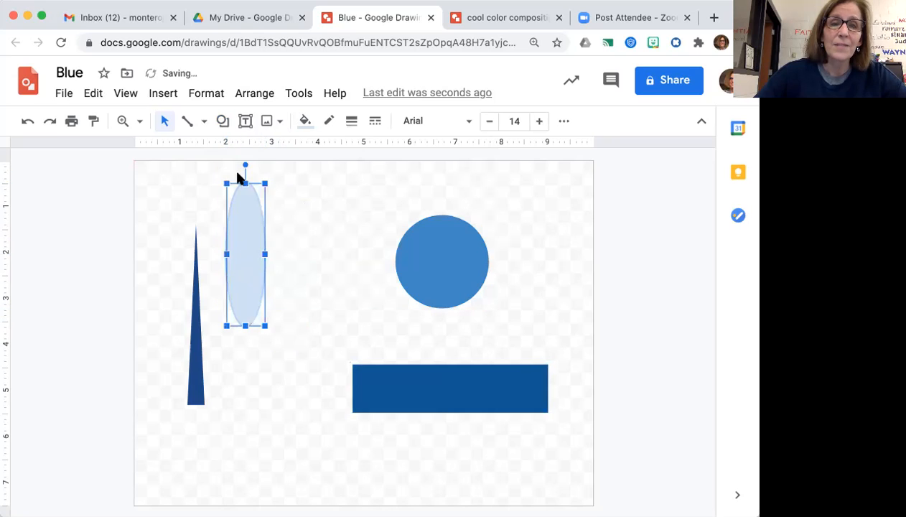
pyautogui.moveTo(245, 165); pyautogui.dragTo(158, 255)
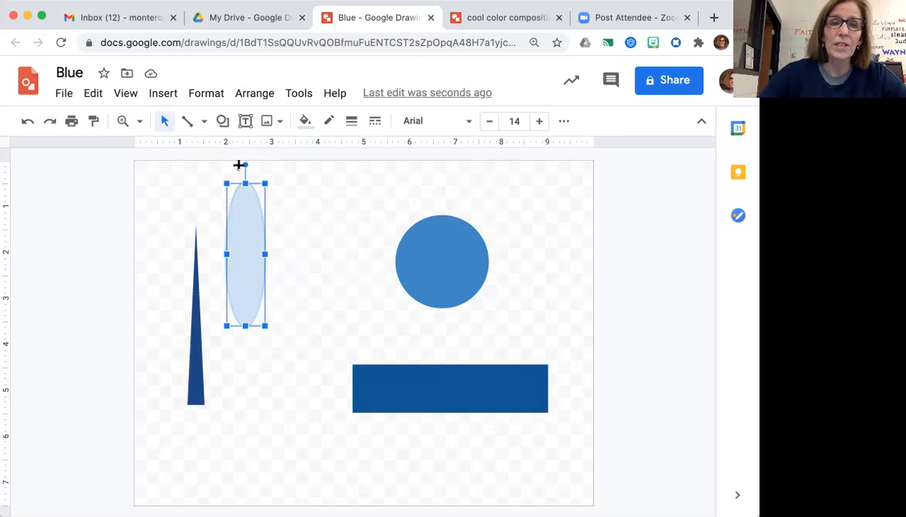
pyautogui.moveTo(244, 163); pyautogui.dragTo(150, 257)
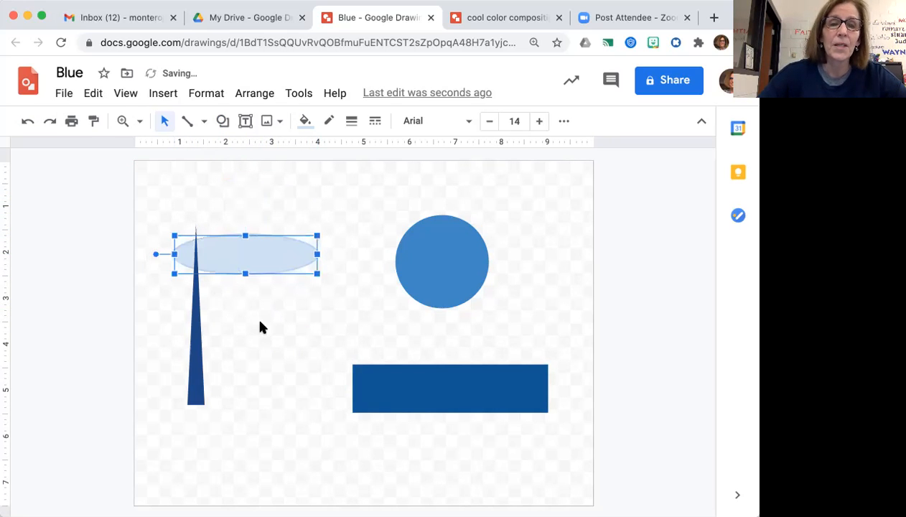
# - Try bringing the light blue ellipse to the front of the narrow triangle, and undo the reordering
pyautogui.click(198, 345)
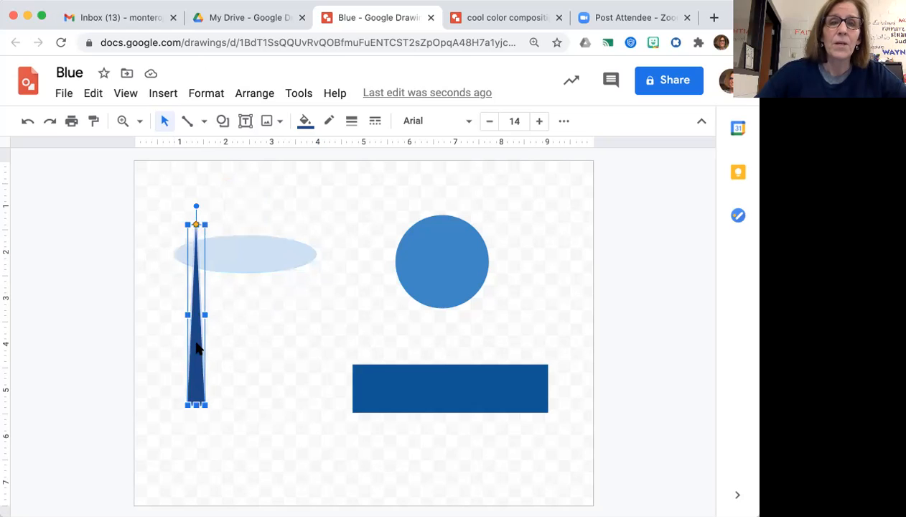
pyautogui.click(251, 256)
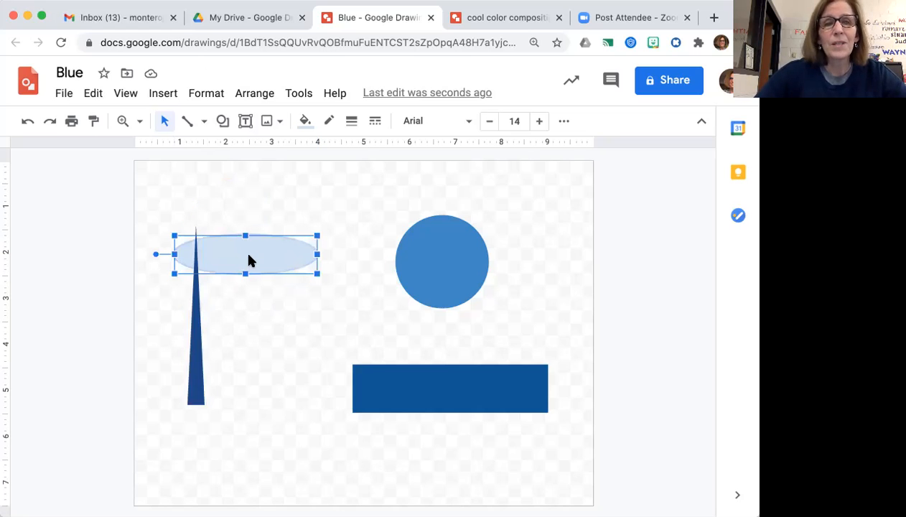
pyautogui.click(251, 97)
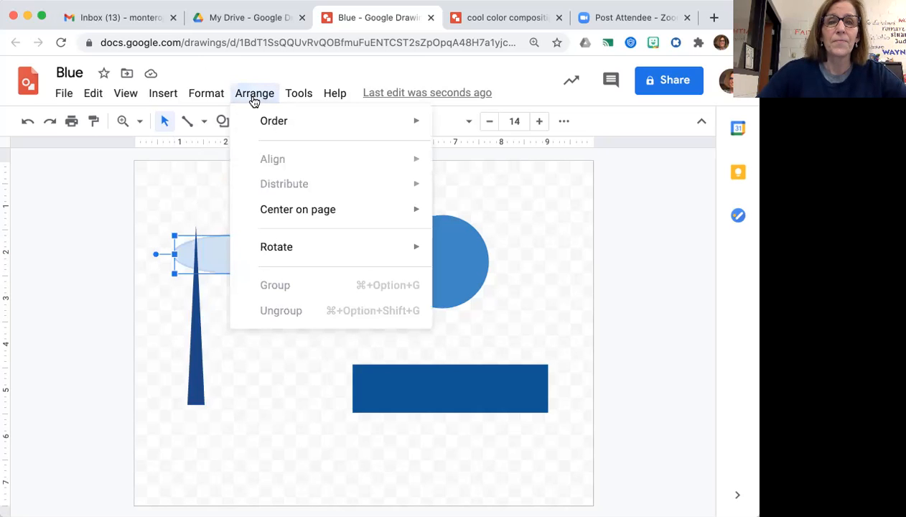
pyautogui.click(331, 94)
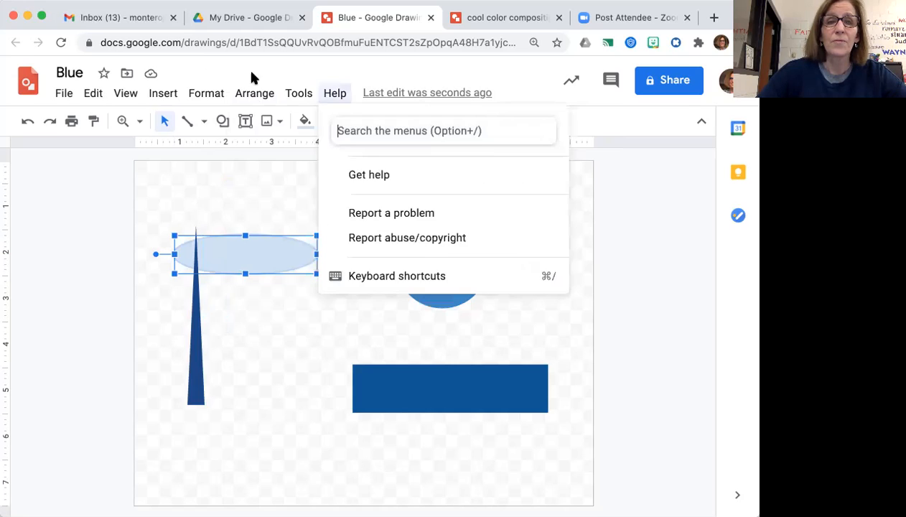
pyautogui.moveTo(253, 98)
pyautogui.moveTo(263, 117)
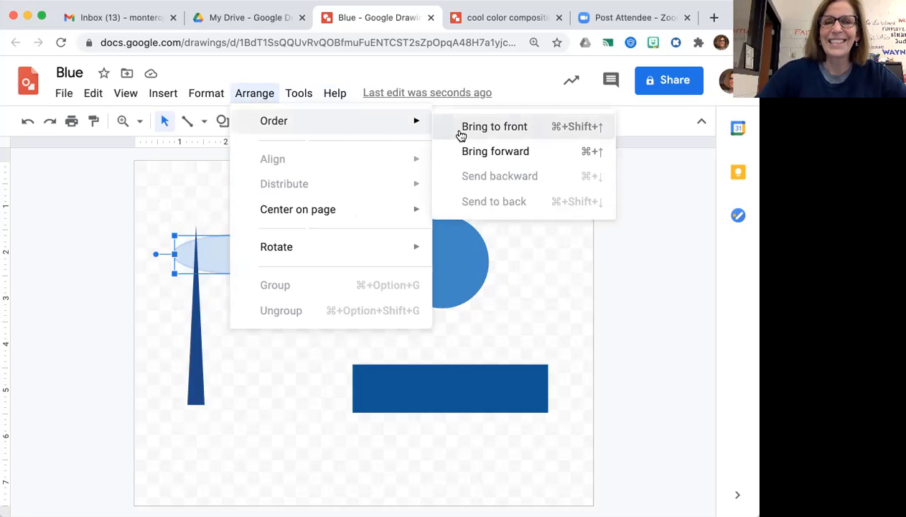
pyautogui.click(460, 133)
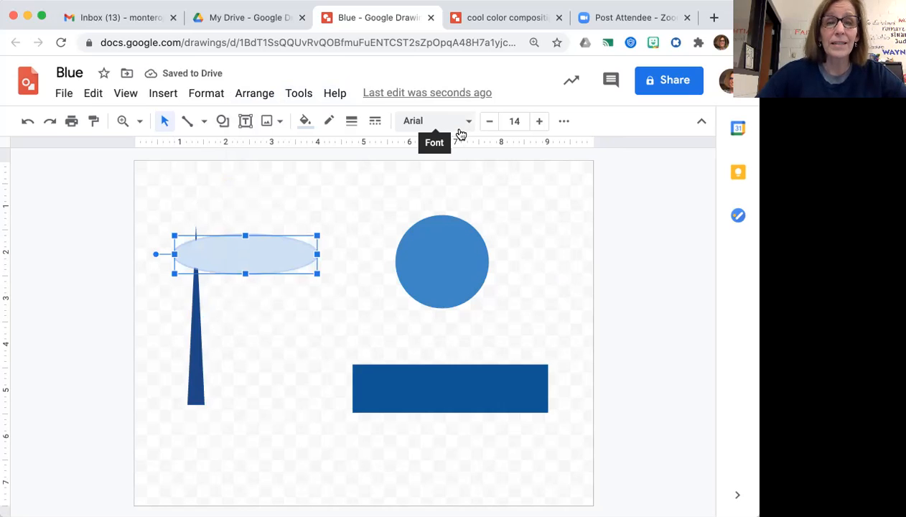
pyautogui.click(28, 121)
pyautogui.click(278, 384)
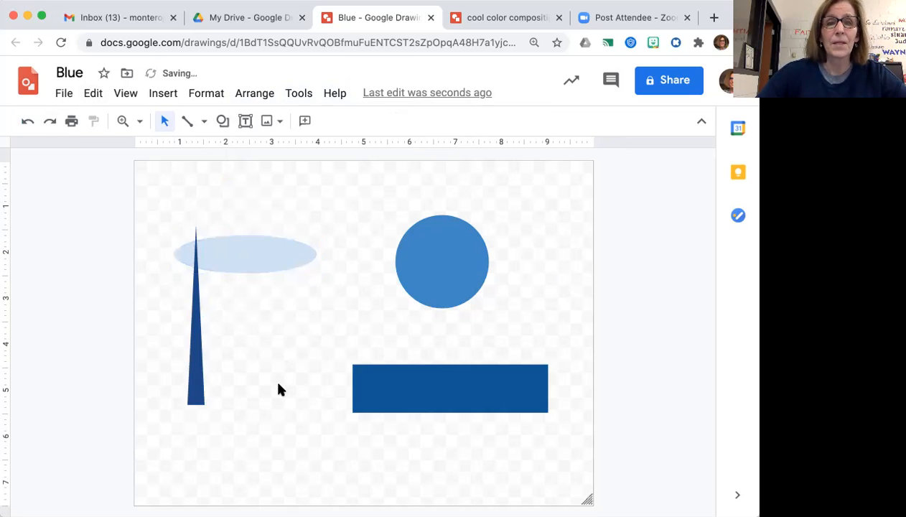
# - Reposition the ellipse higher on the canvas and the narrow triangle below it, so the triangle's tip overlaps the ellipse's left part
pyautogui.moveTo(199, 369); pyautogui.dragTo(218, 339)
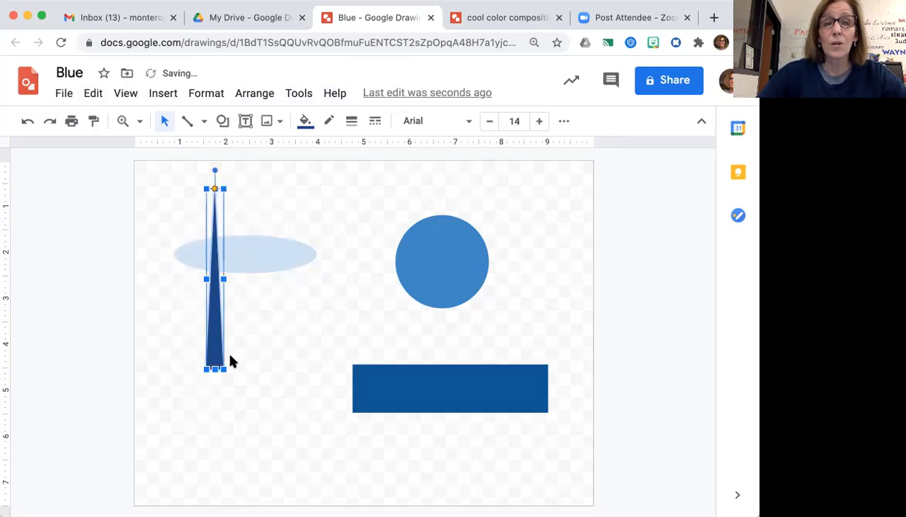
pyautogui.moveTo(256, 263); pyautogui.dragTo(246, 235)
pyautogui.click(214, 341)
pyautogui.moveTo(214, 340); pyautogui.dragTo(196, 371)
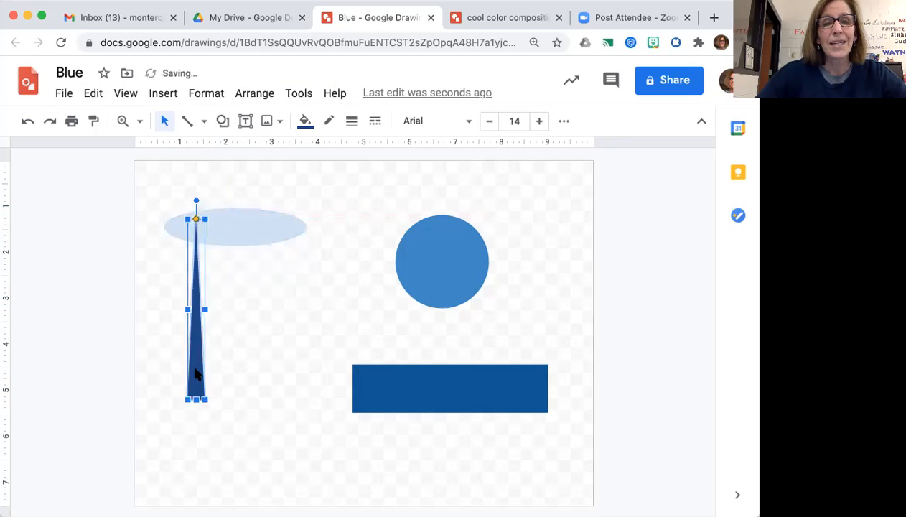
pyautogui.click(245, 373)
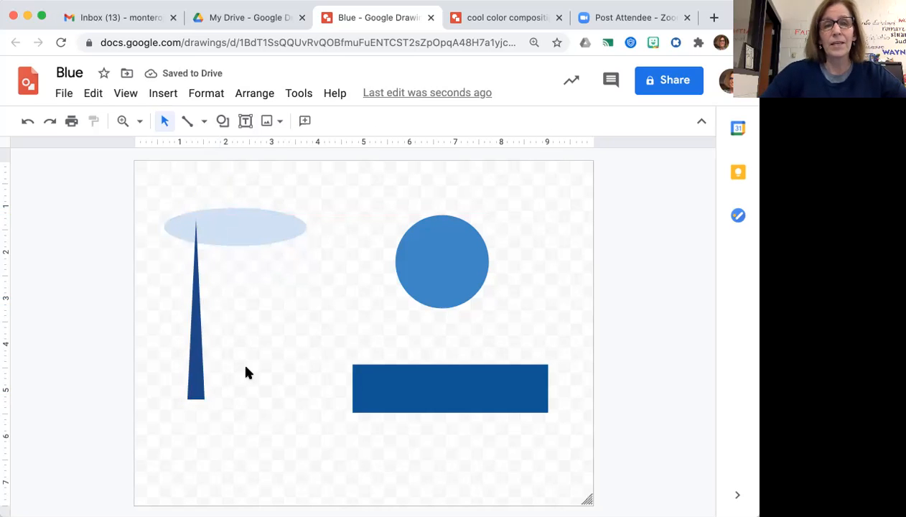
# - Stretch the narrow triangle downward until its base reaches the bottom edge of the canvas
pyautogui.click(195, 375)
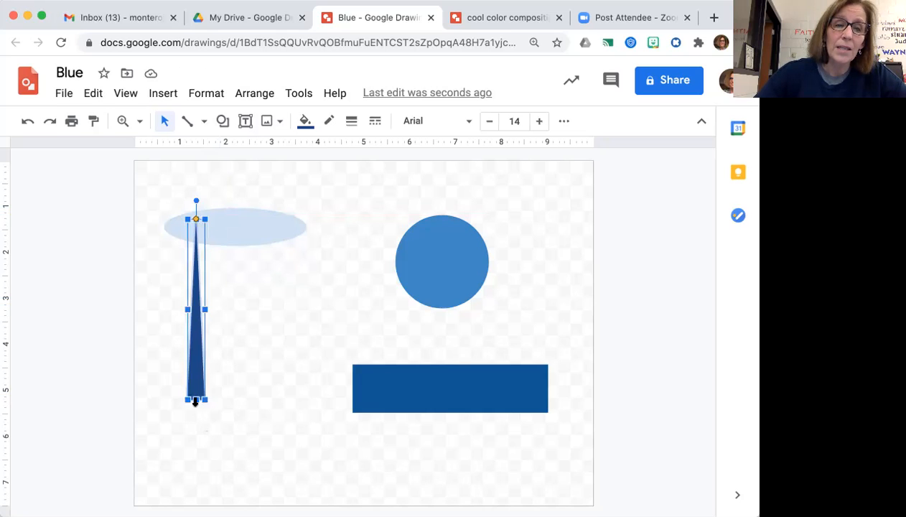
pyautogui.moveTo(196, 399); pyautogui.dragTo(196, 504)
pyautogui.click(262, 403)
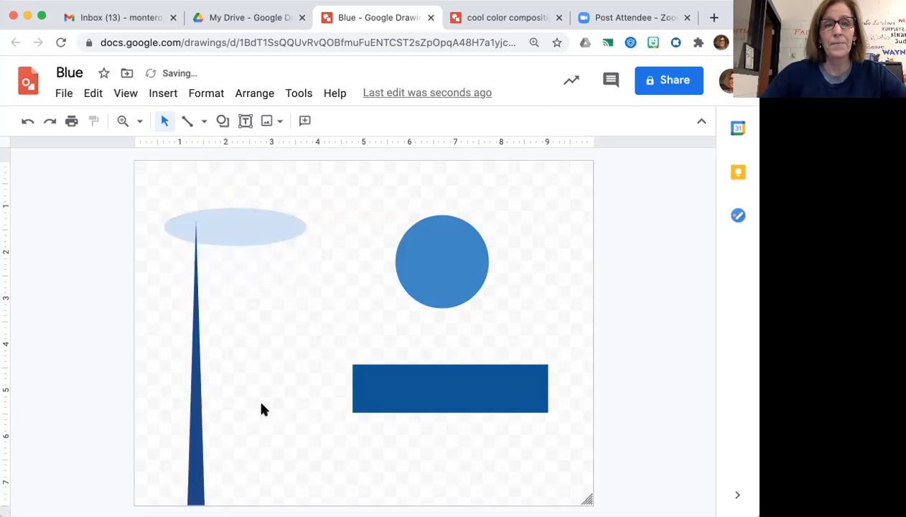
# - Select the medium blue circle above the rectangle
pyautogui.click(438, 264)
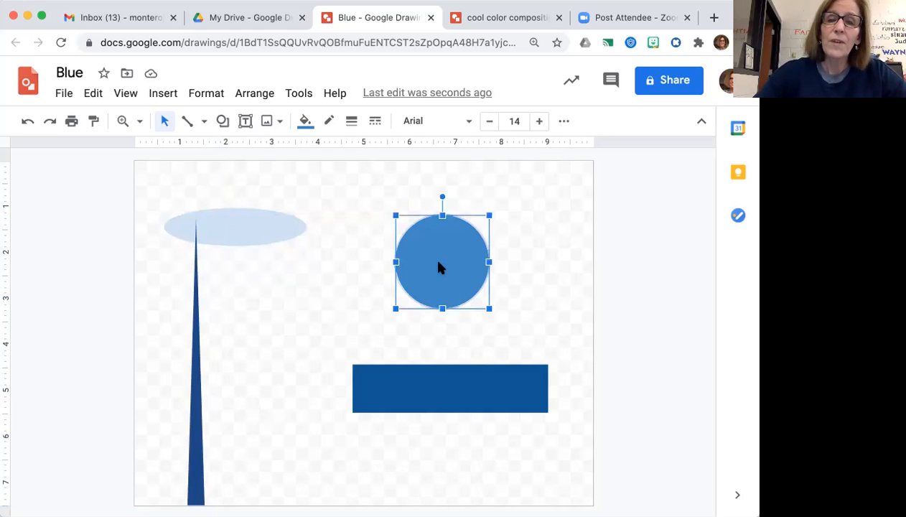